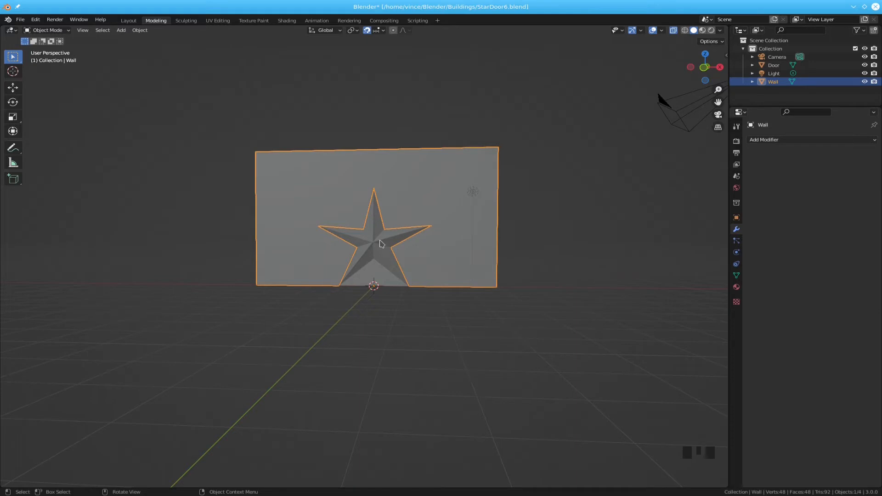
Select the star-shaped Door object and hide it, leaving the star opening in the wall
{"action": "left_click", "coordinate": [380, 243]}
{"action": "left_click", "coordinate": [380, 245]}
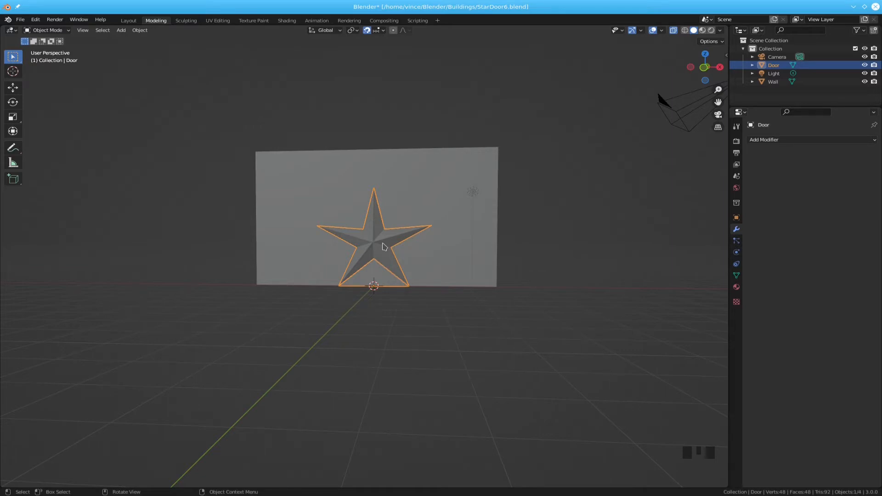
{"action": "key", "text": "x"}
{"action": "left_click", "coordinate": [412, 232]}
{"action": "left_click", "coordinate": [389, 239]}
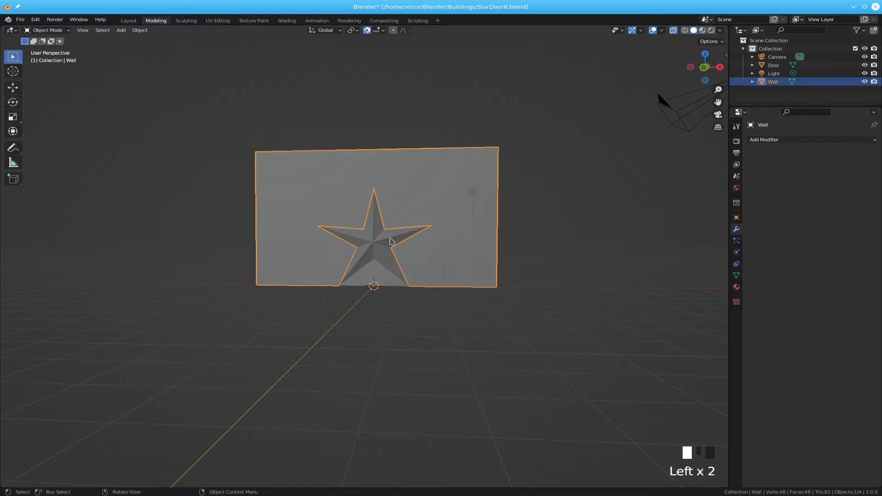
{"action": "key", "text": "h"}
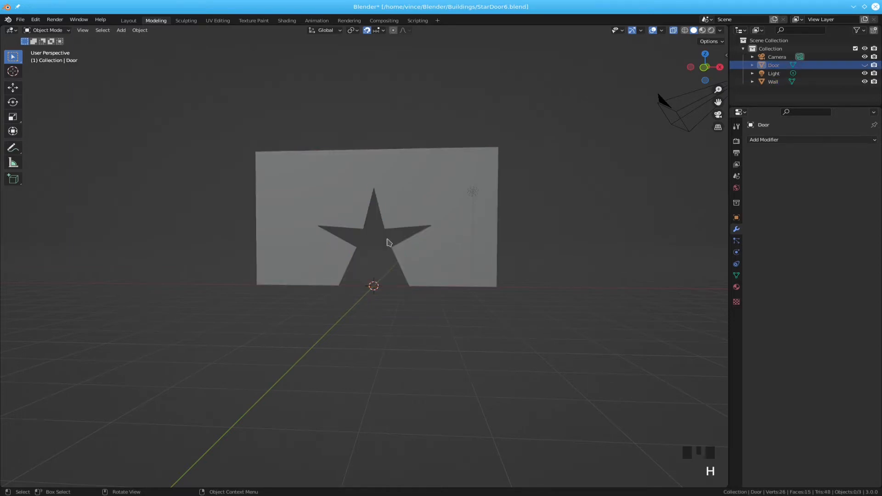
Open the Wall mesh for editing in front view with wireframe shading
{"action": "left_click", "coordinate": [463, 241]}
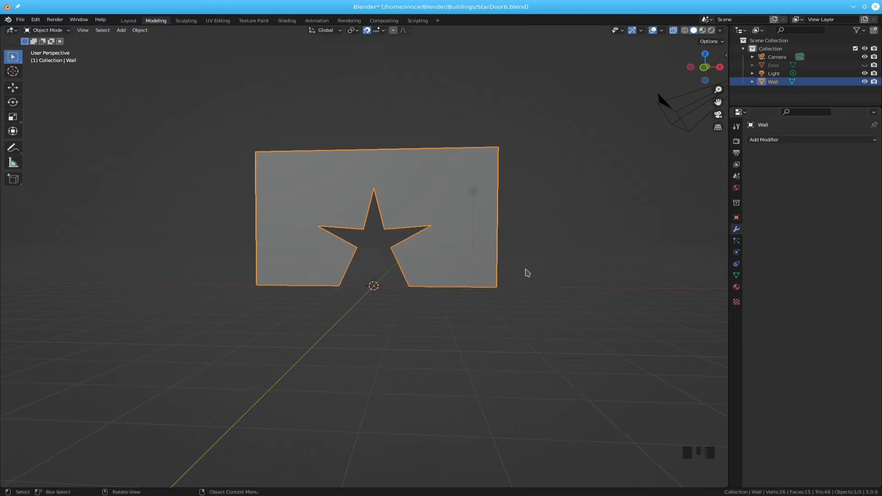
{"action": "key", "text": "Tab"}
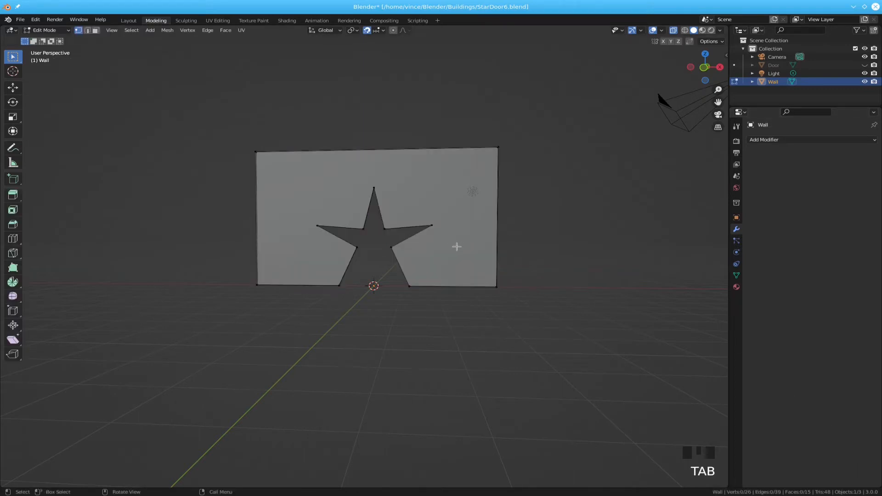
{"action": "key", "text": "KP_1"}
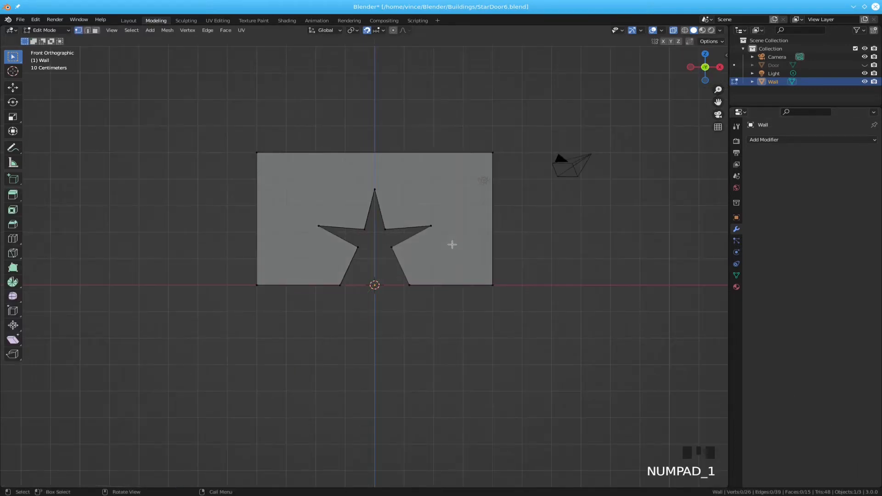
{"action": "scroll", "coordinate": [459, 246], "scroll_direction": "up", "scroll_amount": 2}
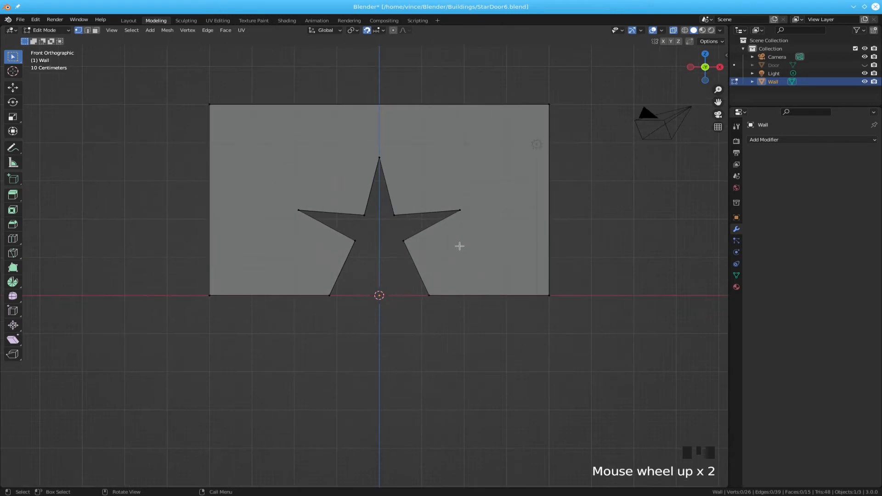
{"action": "key", "text": "z"}
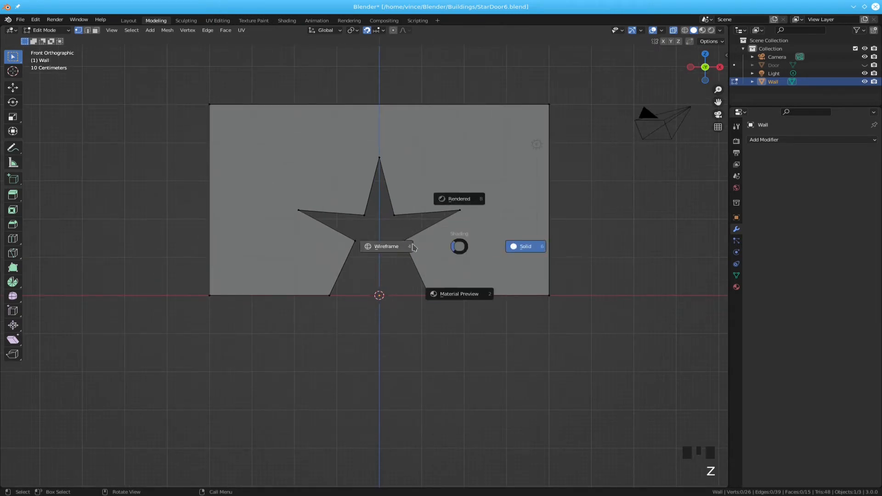
{"action": "left_click", "coordinate": [397, 247]}
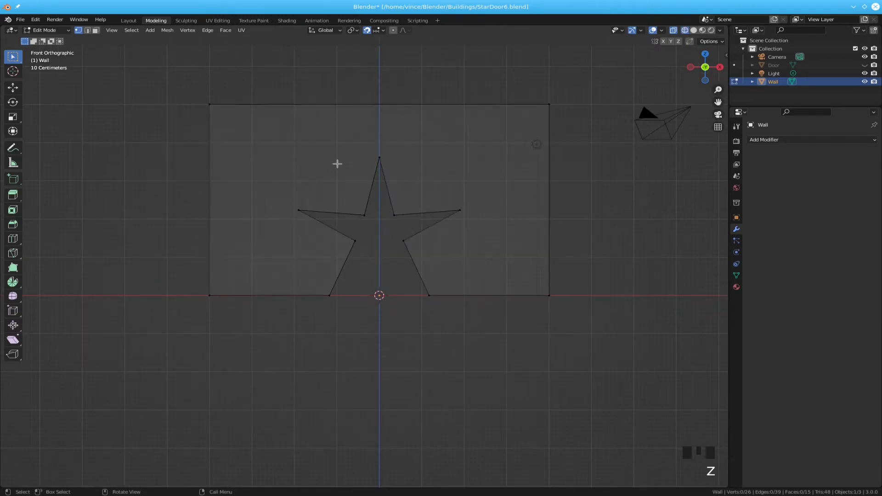
Knife-cut the wall vertically from the star opening's top point to the wall's top edge, with cut-through and angle constraint enabled
{"action": "key", "text": "k"}
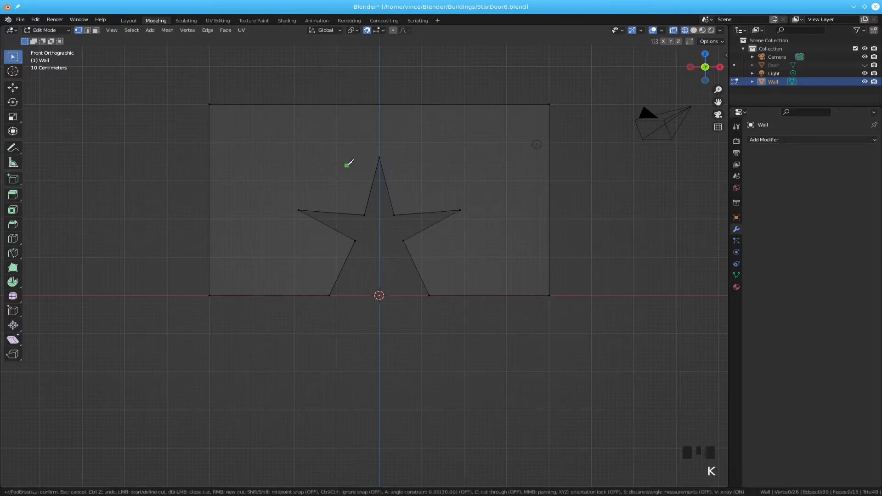
{"action": "key", "text": "c"}
{"action": "key", "text": "a"}
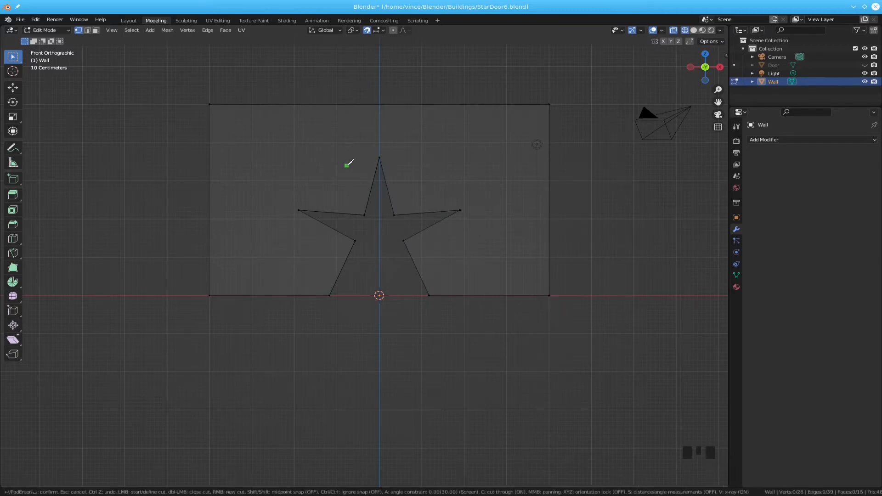
{"action": "left_click", "coordinate": [380, 157]}
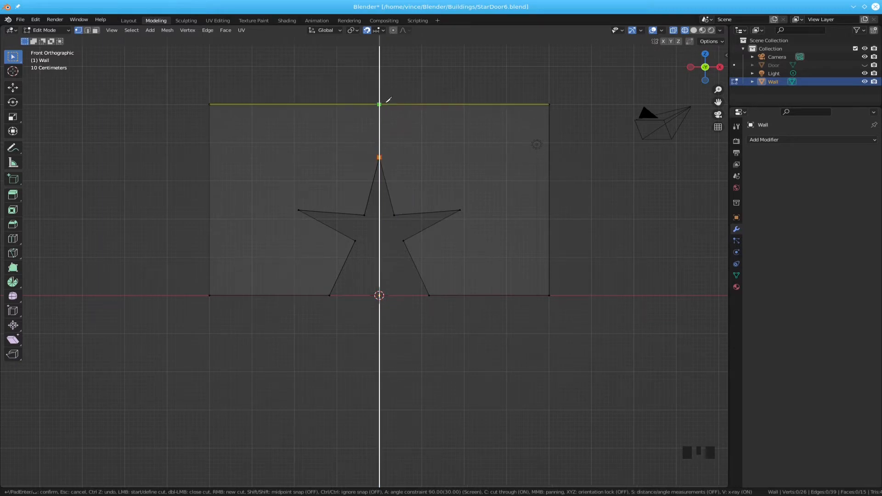
{"action": "left_click", "coordinate": [381, 97]}
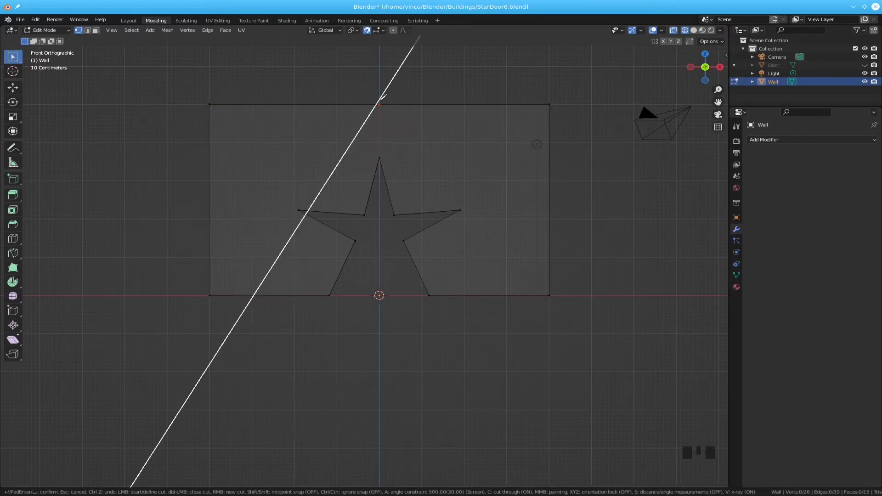
{"action": "key", "text": "Return"}
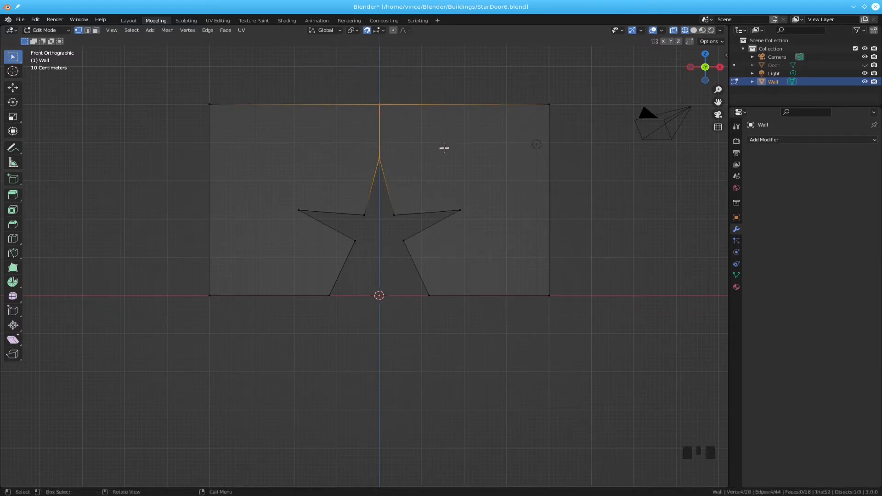
Delete all vertices of the wall half on the negative X side of the vertical cut
{"action": "left_click_drag", "start_coordinate": [192, 90], "coordinate": [366, 329]}
{"action": "key", "text": "x"}
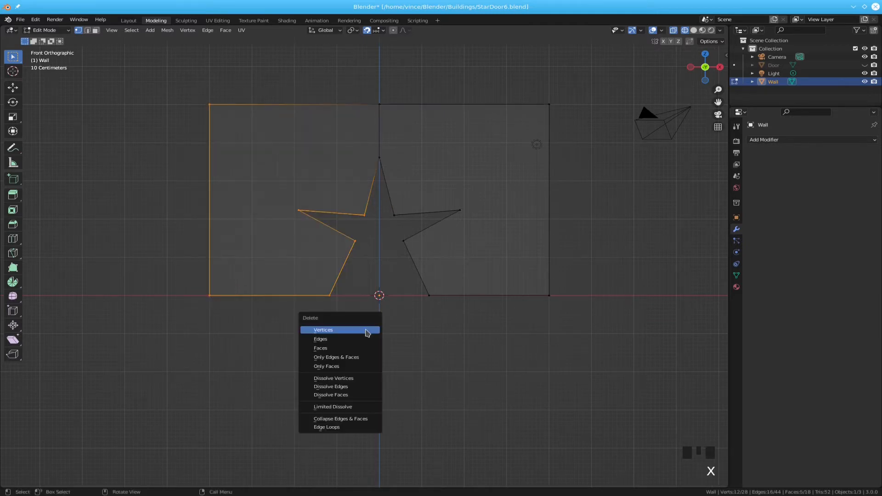
{"action": "left_click", "coordinate": [365, 331]}
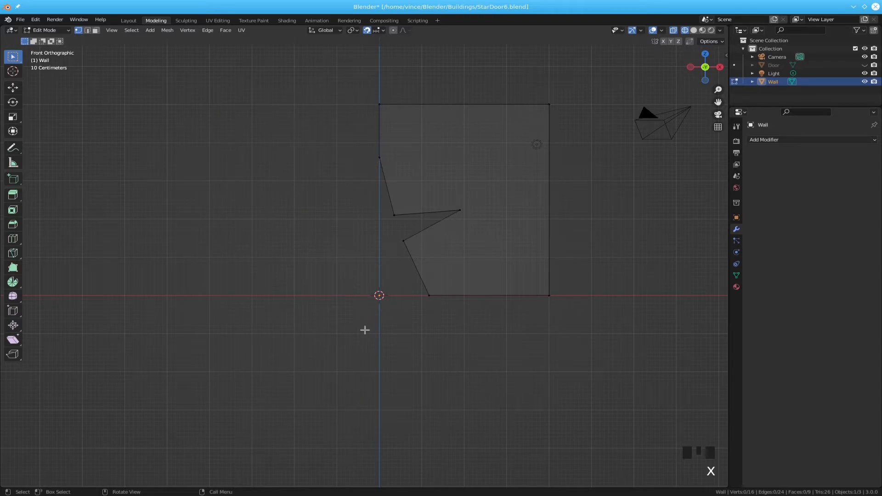
{"action": "scroll", "coordinate": [403, 322], "scroll_direction": "up", "scroll_amount": 2}
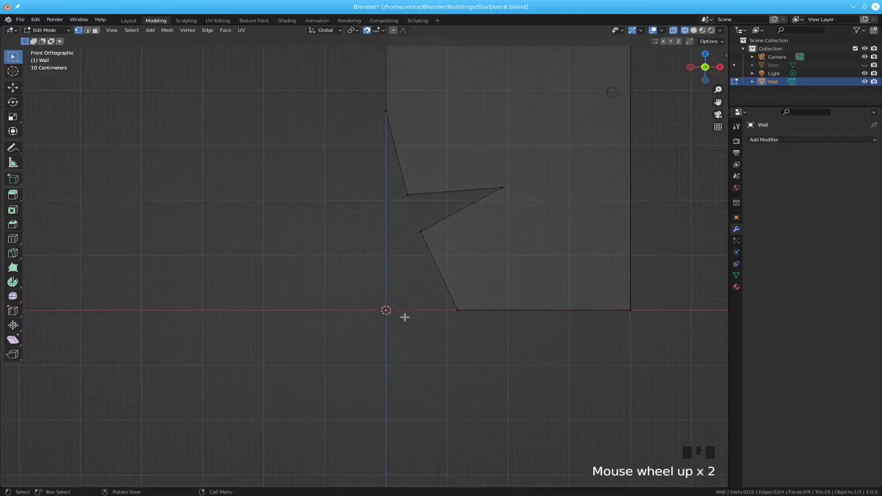
{"action": "scroll", "coordinate": [386, 315], "scroll_direction": "down", "scroll_amount": 1}
Restore solid shading and fill the open side of the remaining wall half with a face between the cut edges
{"action": "key", "text": "z"}
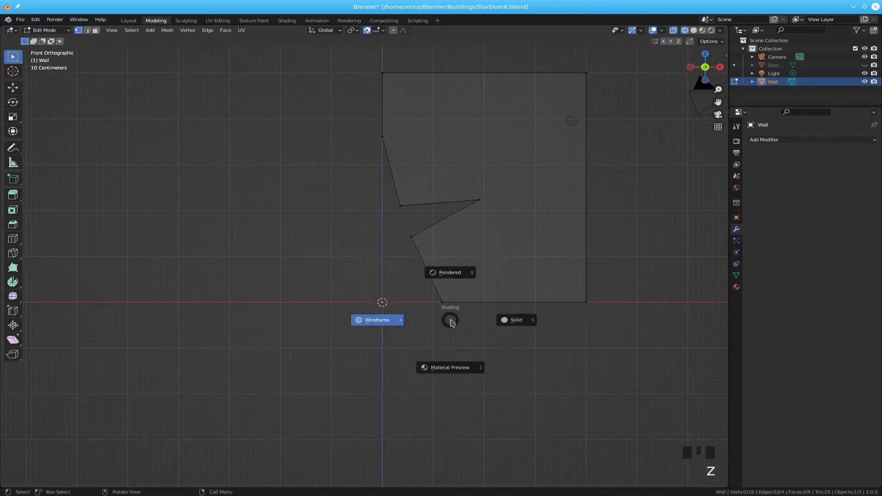
{"action": "left_click", "coordinate": [514, 323]}
{"action": "scroll", "coordinate": [464, 280], "scroll_direction": "down", "scroll_amount": 2}
{"action": "middle_click_drag", "start_coordinate": [467, 274], "coordinate": [459, 360], "text": "shift"}
{"action": "scroll", "coordinate": [471, 326], "scroll_direction": "up", "scroll_amount": 2}
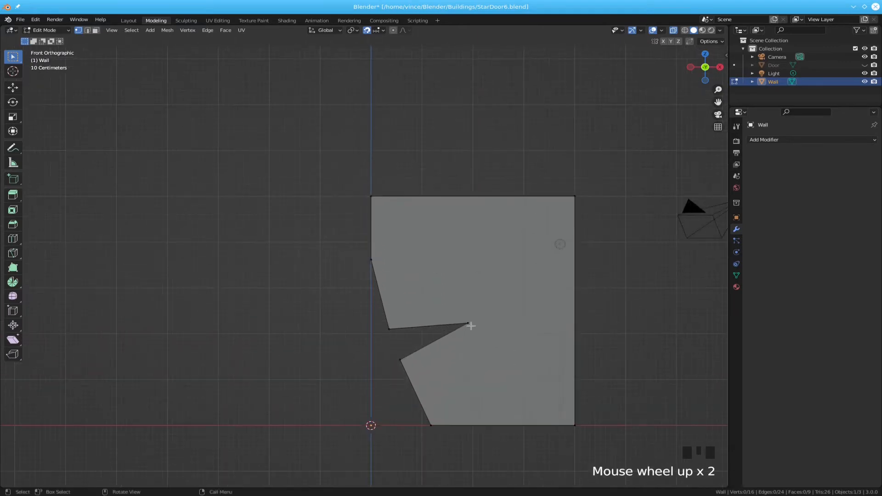
{"action": "middle_click_drag", "start_coordinate": [471, 326], "coordinate": [502, 331]}
{"action": "scroll", "coordinate": [474, 269], "scroll_direction": "up", "scroll_amount": 3}
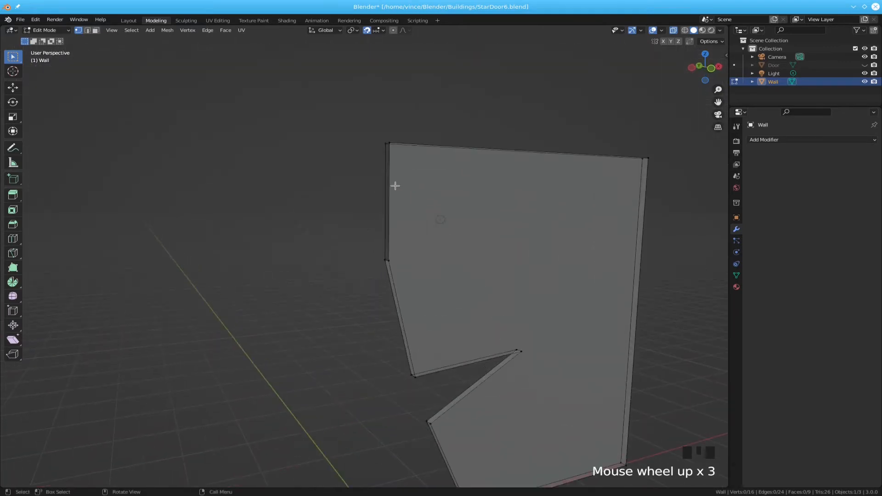
{"action": "key", "text": "2"}
{"action": "left_click", "coordinate": [386, 200]}
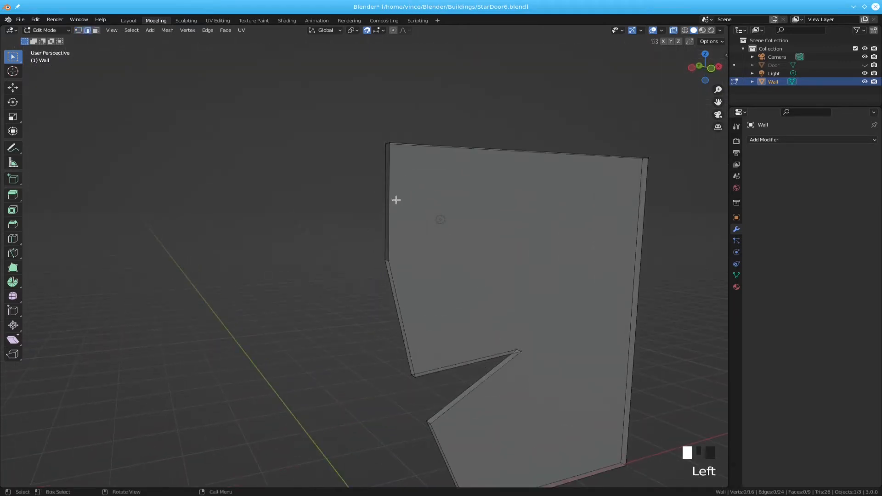
{"action": "key", "text": "f"}
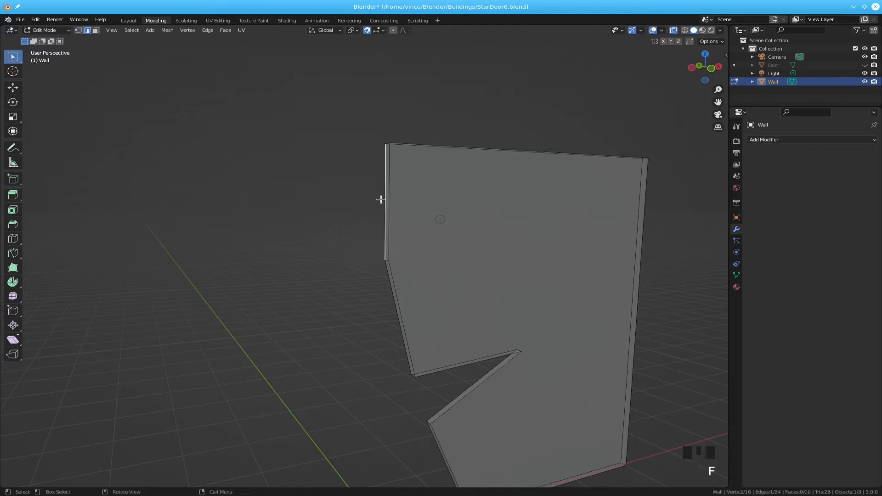
{"action": "scroll", "coordinate": [399, 231], "scroll_direction": "up", "scroll_amount": 3}
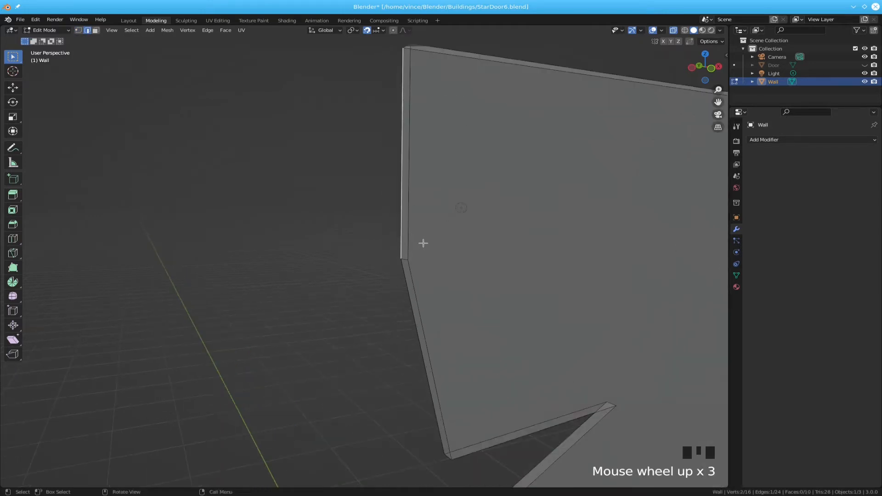
{"action": "scroll", "coordinate": [423, 243], "scroll_direction": "down", "scroll_amount": 4}
{"action": "scroll", "coordinate": [468, 262], "scroll_direction": "down", "scroll_amount": 1}
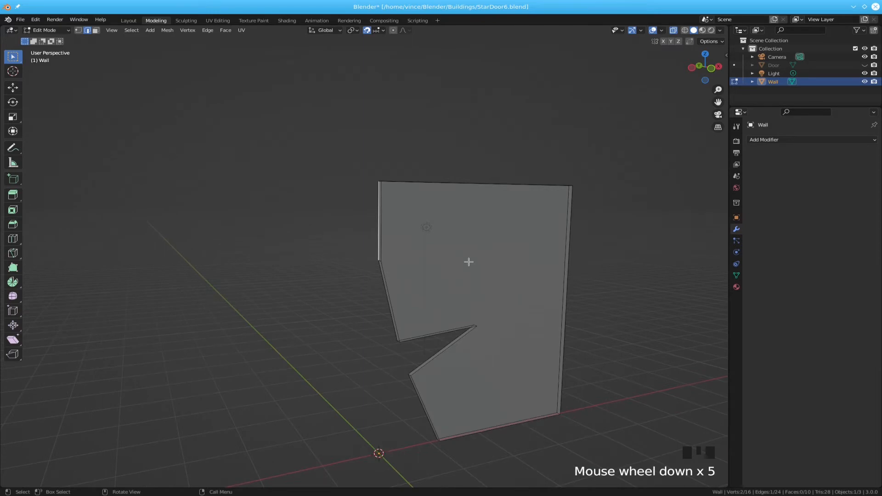
Return the wall half to Object Mode in front view and save the file as StarDoor7.blend
{"action": "key", "text": "KP_1"}
{"action": "key", "text": "Tab"}
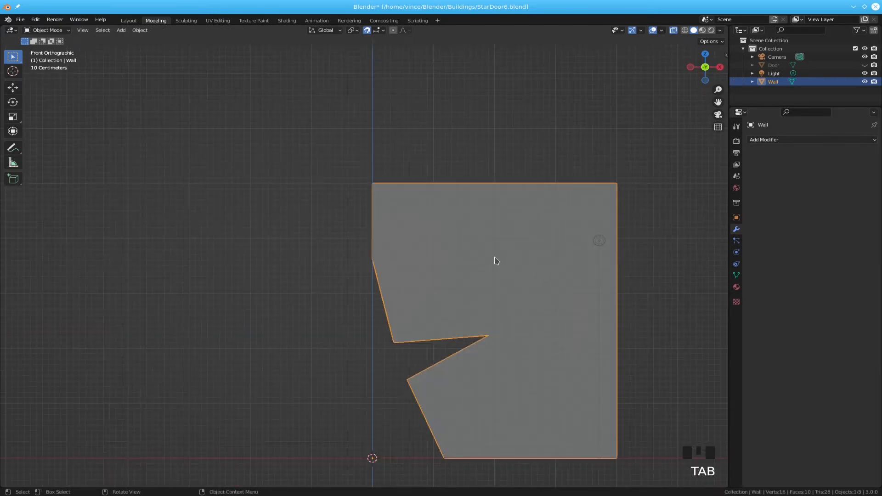
{"action": "scroll", "coordinate": [491, 258], "scroll_direction": "down", "scroll_amount": 4}
{"action": "middle_click_drag", "start_coordinate": [479, 256], "coordinate": [411, 183], "text": "shift"}
{"action": "scroll", "coordinate": [411, 184], "scroll_direction": "up", "scroll_amount": 1}
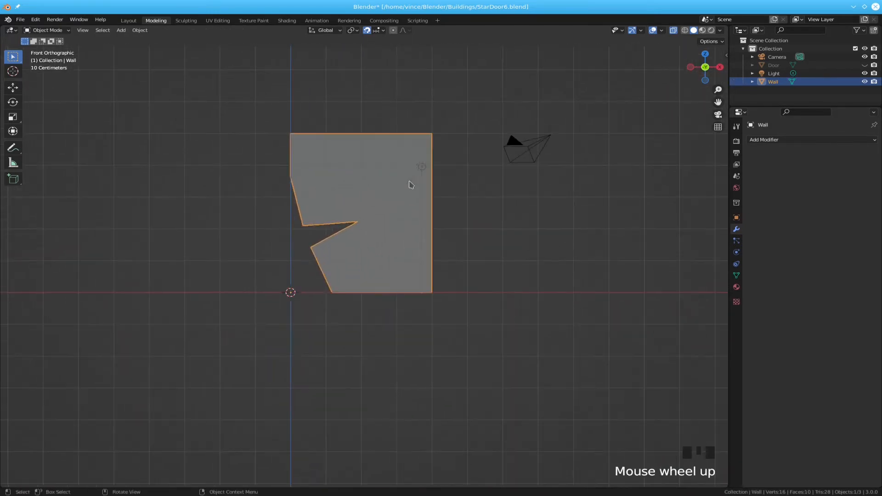
{"action": "left_click", "coordinate": [378, 189]}
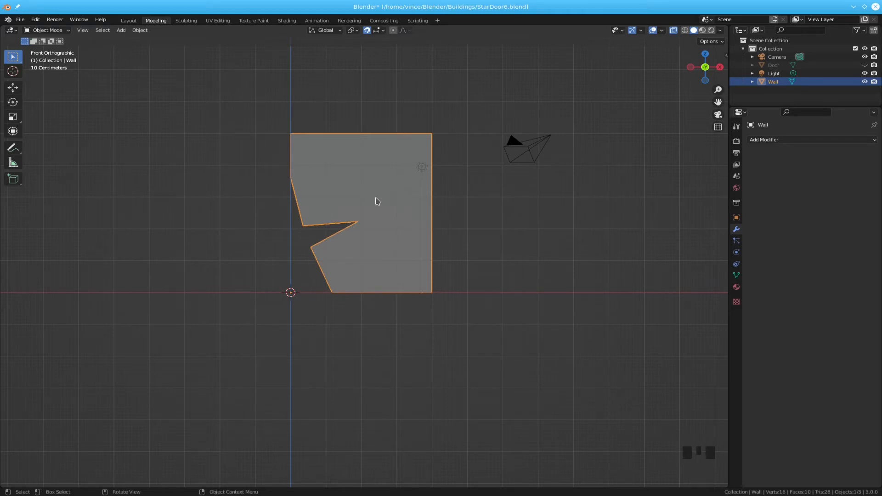
{"action": "key", "text": "ctrl+shift+s"}
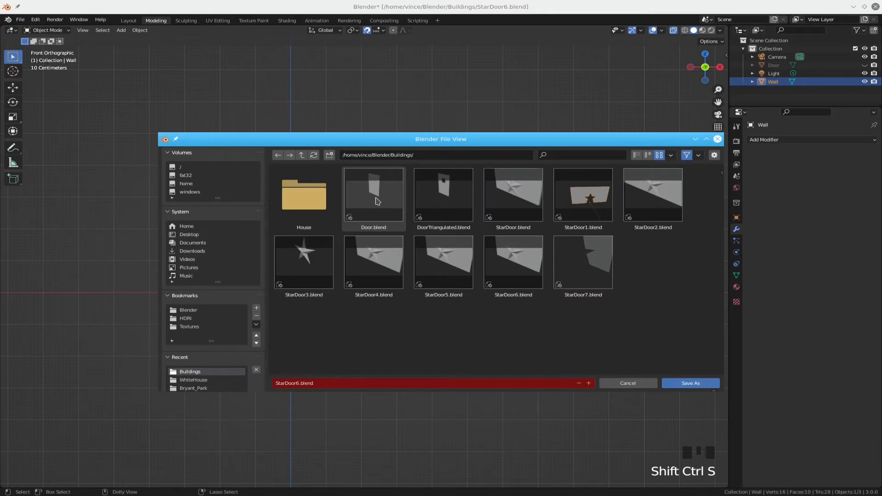
{"action": "key", "text": "Return"}
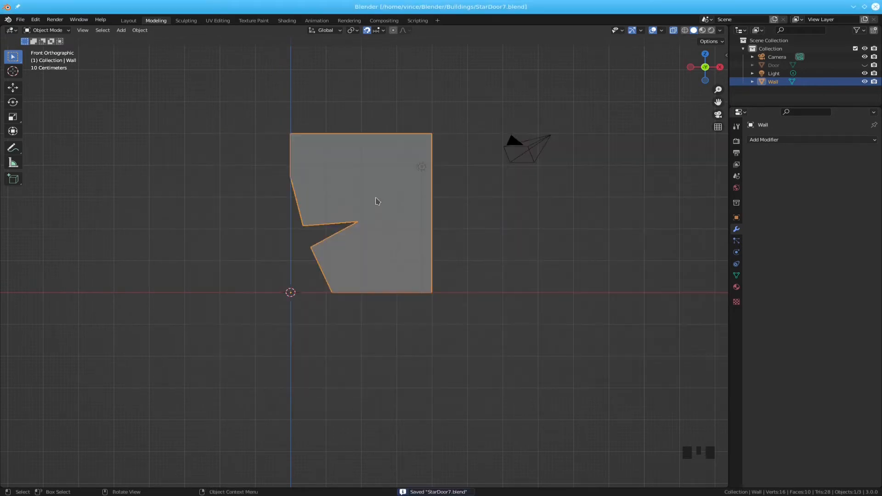
Export the wall half to COLLADA as StarDoor7.dae, applying an operator preset that enables Selection Only and Only Selected Map
{"action": "left_click", "coordinate": [21, 19]}
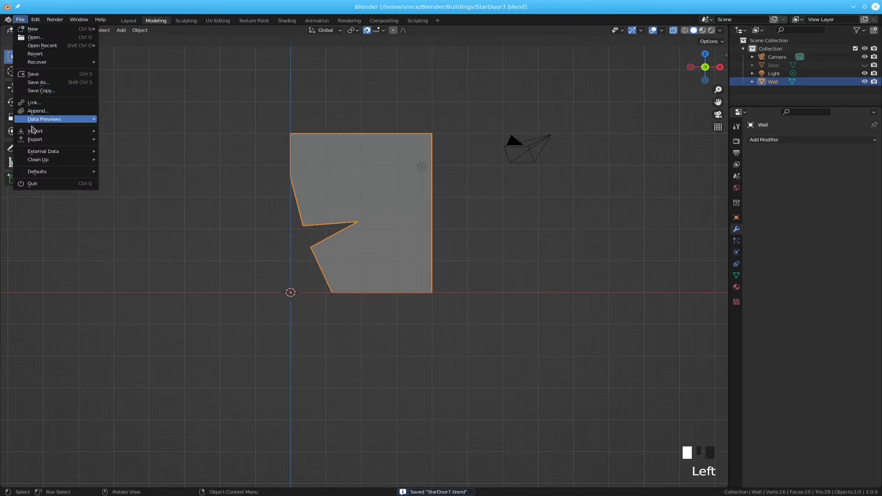
{"action": "mouse_move", "coordinate": [69, 139]}
{"action": "left_click", "coordinate": [126, 141]}
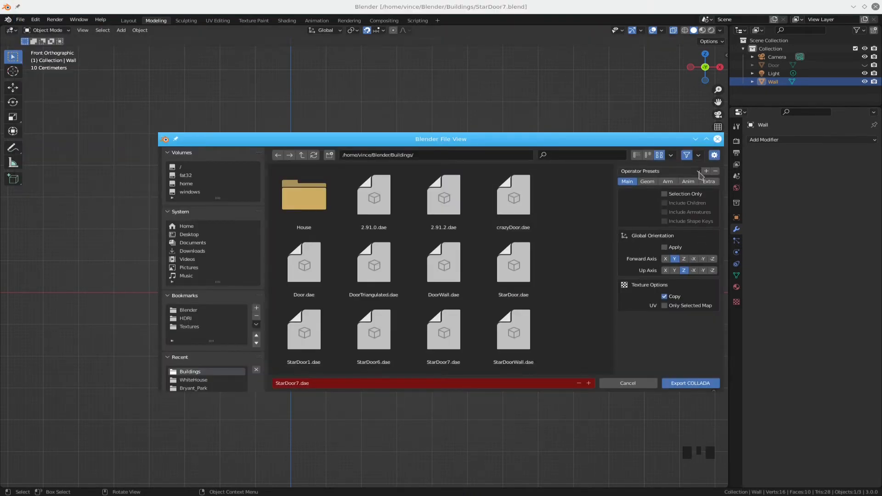
{"action": "left_click", "coordinate": [692, 171]}
{"action": "left_click", "coordinate": [669, 202]}
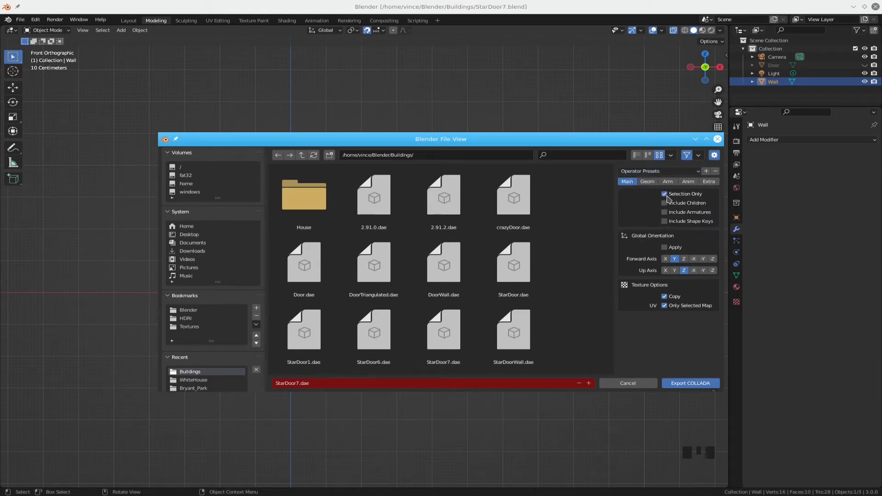
{"action": "left_click", "coordinate": [684, 383]}
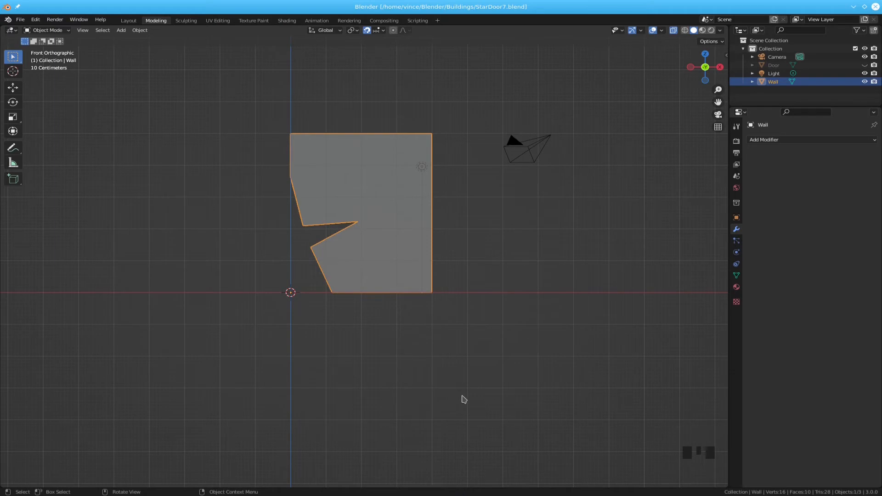
Switch to Firestorm and load StarDoor7.dae as a mesh model for upload
{"action": "key", "text": "ctrl"}
{"action": "key", "text": "ctrl+F2"}
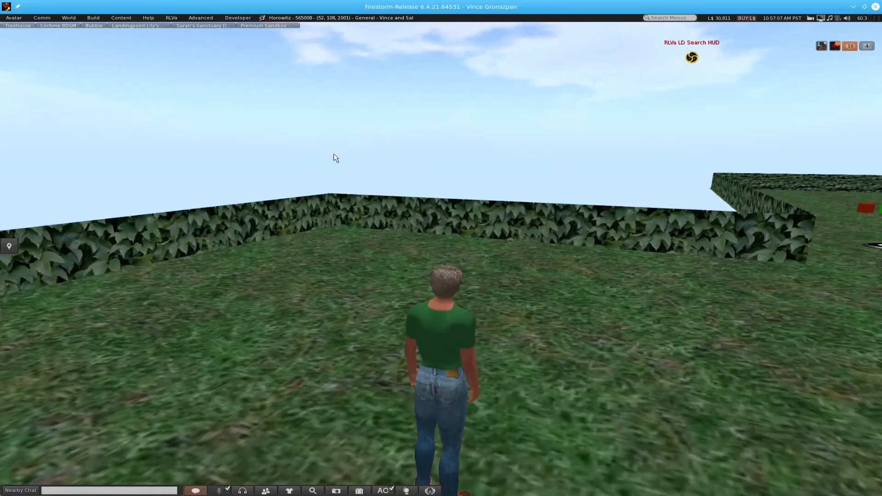
{"action": "left_click", "coordinate": [93, 18]}
{"action": "mouse_move", "coordinate": [99, 117]}
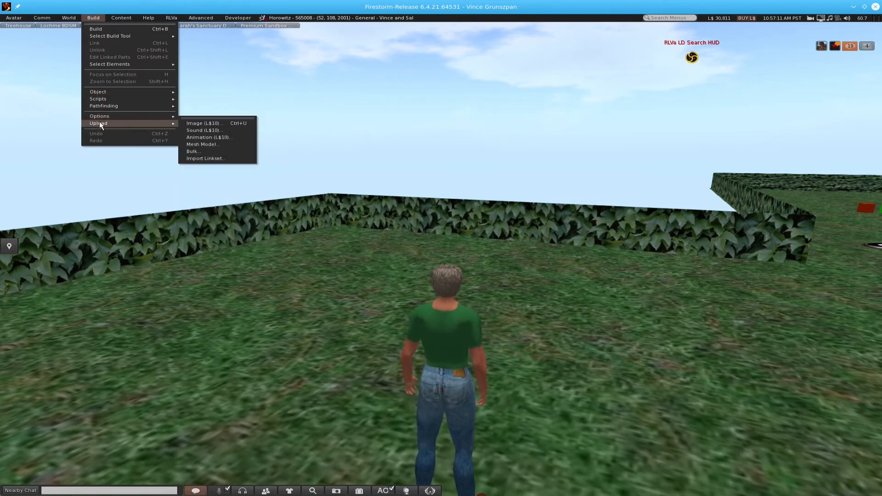
{"action": "left_click", "coordinate": [223, 144]}
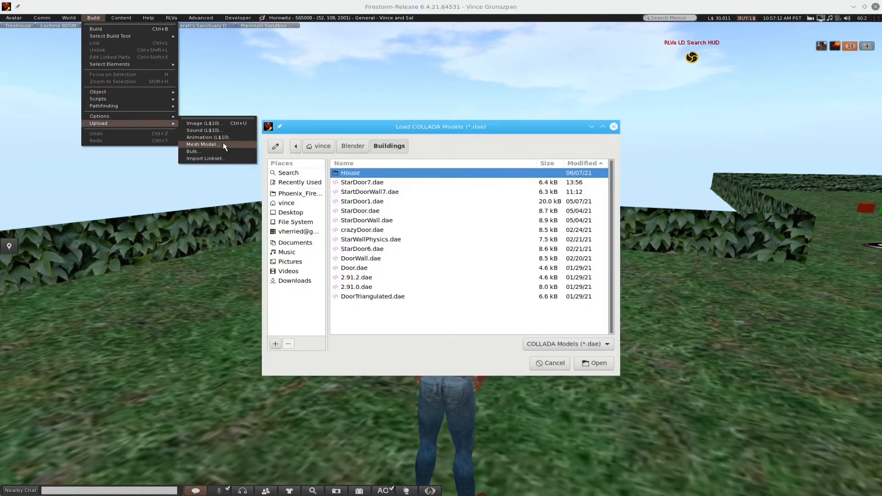
{"action": "left_click", "coordinate": [380, 183]}
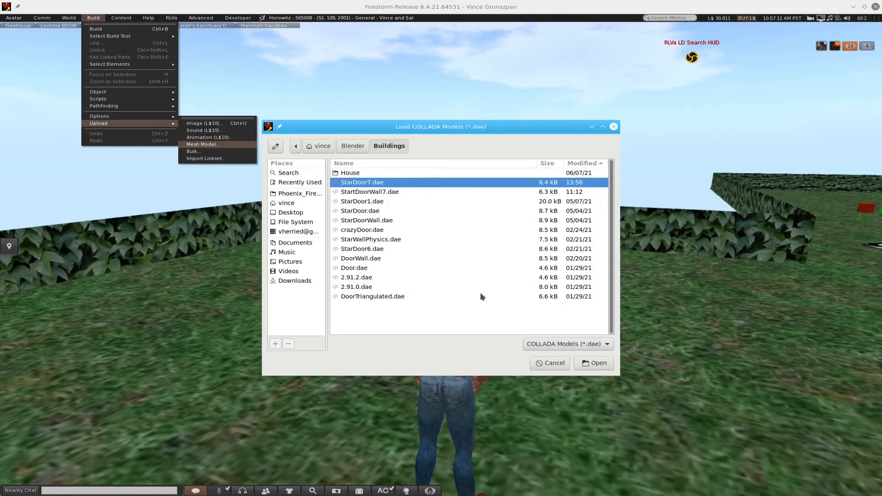
{"action": "left_click", "coordinate": [592, 363]}
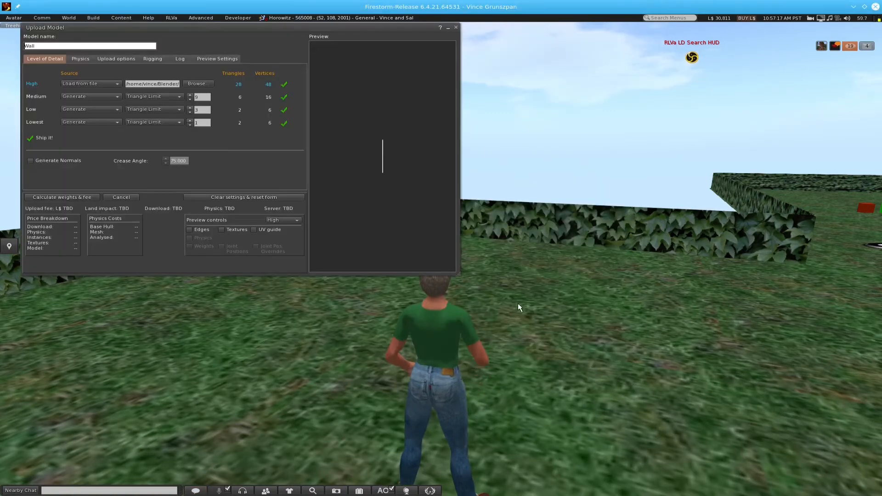
Set the wall's physics model to High, calculate its weights and fee, and upload it
{"action": "left_click_drag", "start_coordinate": [410, 186], "coordinate": [340, 186]}
{"action": "scroll", "coordinate": [380, 152], "scroll_direction": "up", "scroll_amount": 3}
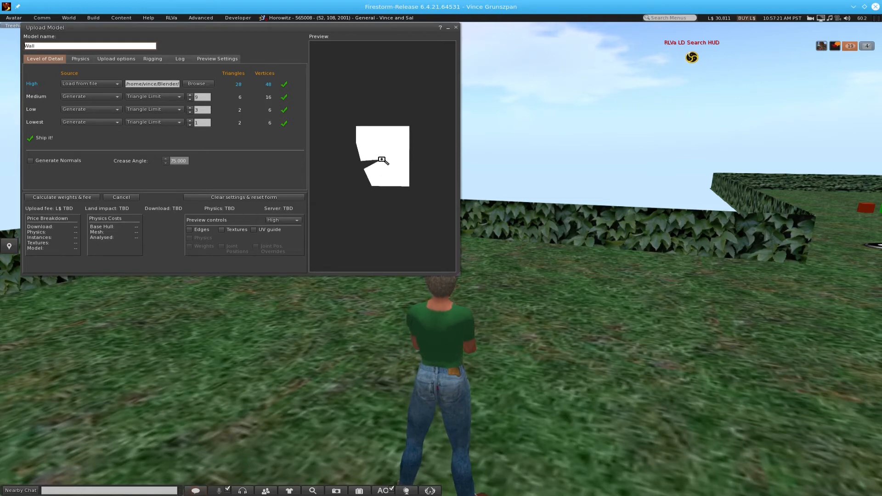
{"action": "left_click", "coordinate": [80, 58]}
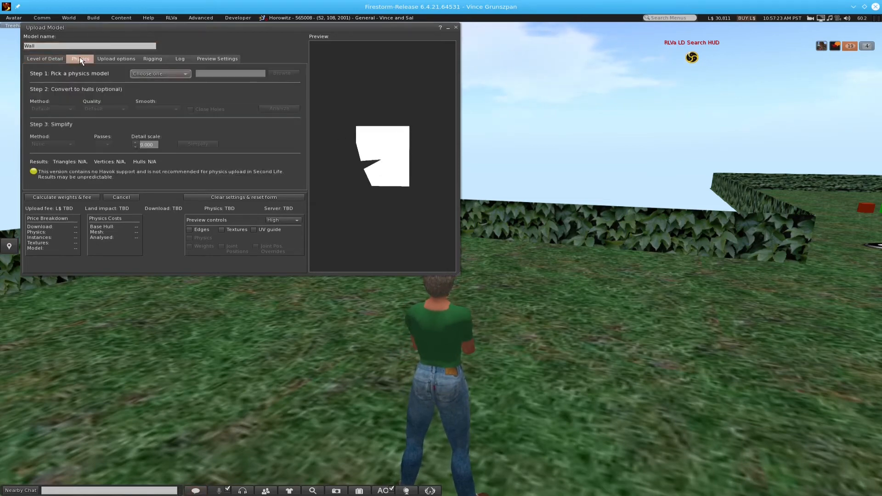
{"action": "left_click", "coordinate": [141, 73]}
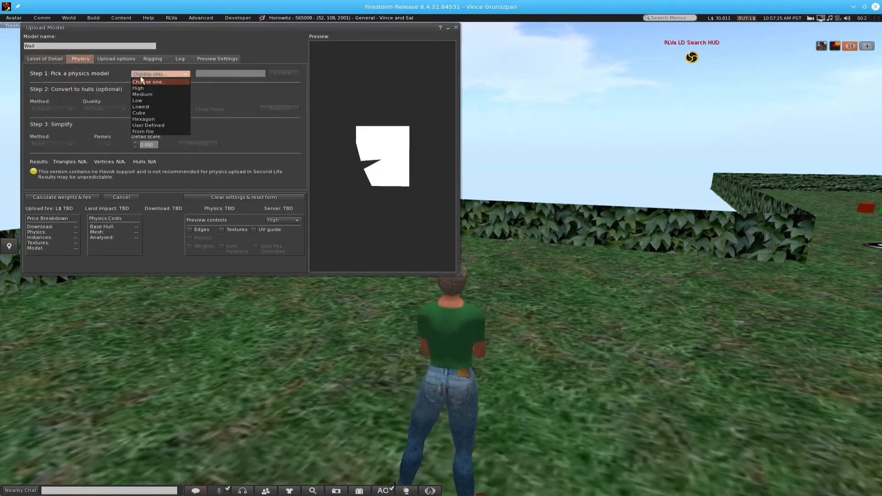
{"action": "left_click", "coordinate": [138, 88]}
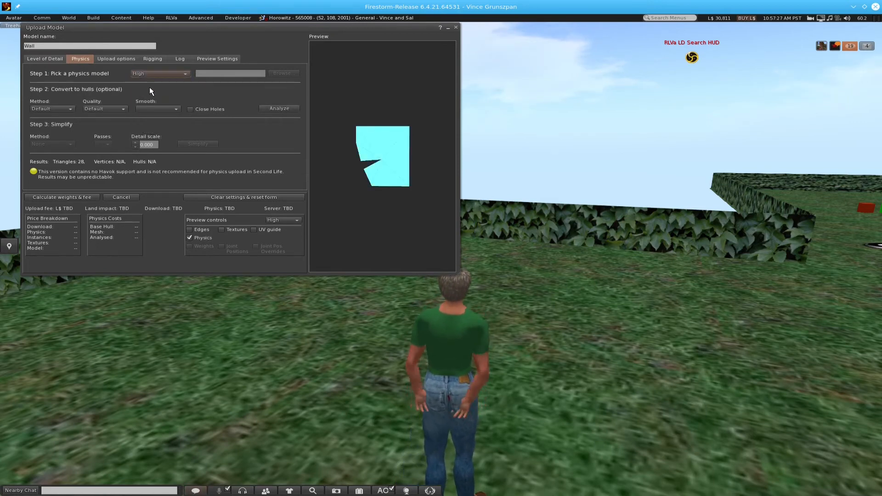
{"action": "left_click", "coordinate": [67, 197]}
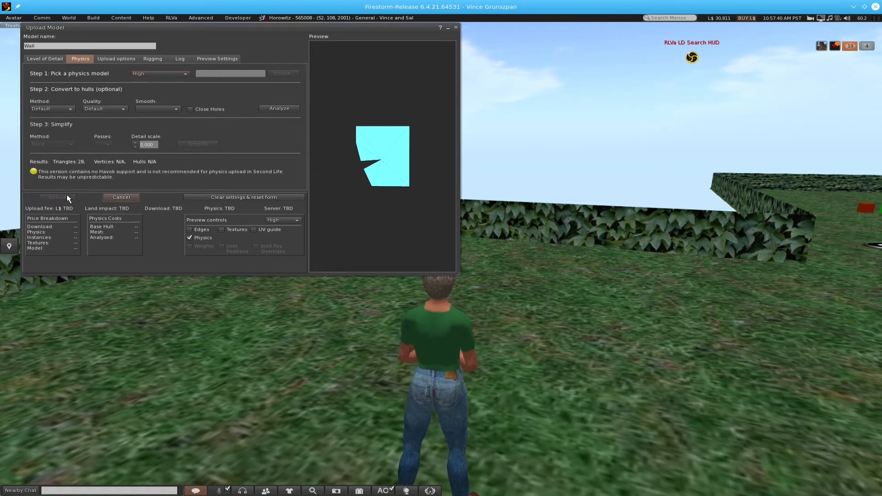
{"action": "left_click", "coordinate": [65, 196]}
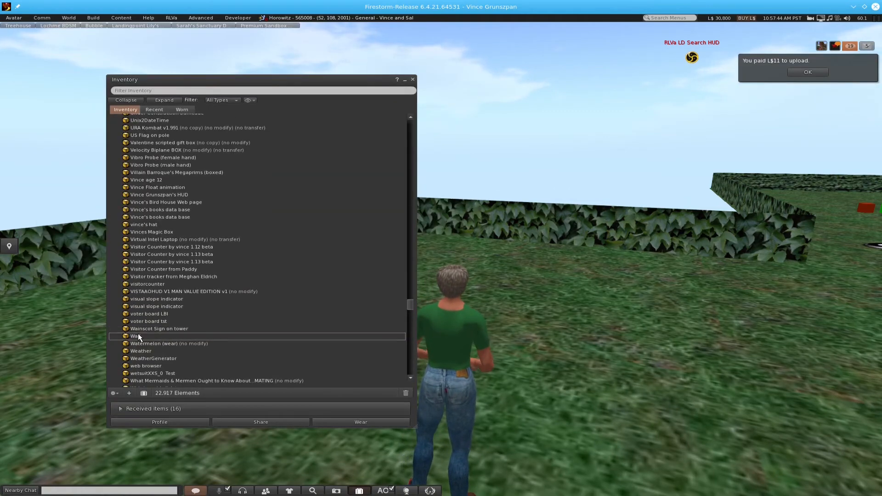
Place the uploaded Wall from the inventory on the grass and set its physics shape type to Prim
{"action": "left_click_drag", "start_coordinate": [479, 324], "coordinate": [503, 296]}
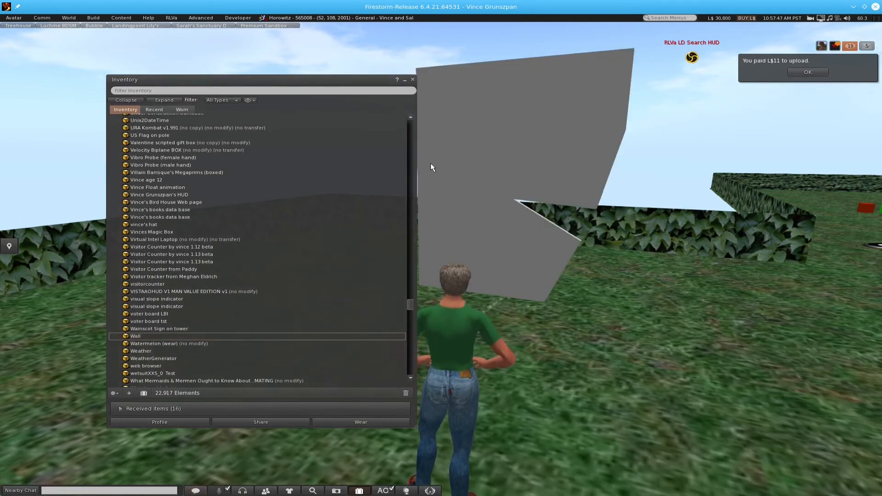
{"action": "left_click", "coordinate": [413, 79]}
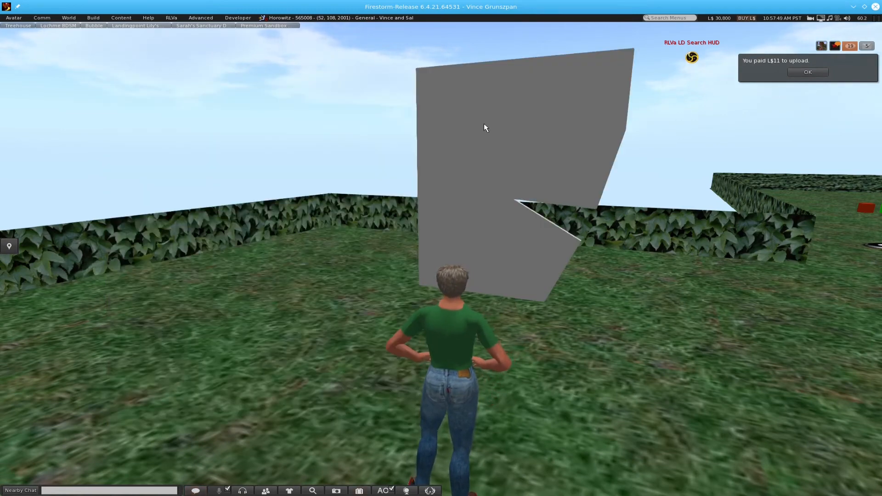
{"action": "right_click", "coordinate": [533, 162]}
{"action": "left_click", "coordinate": [551, 177]}
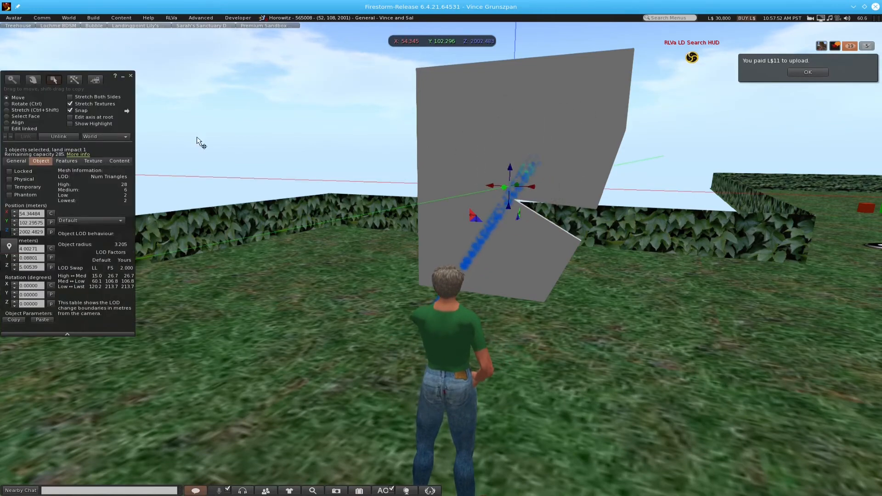
{"action": "left_click", "coordinate": [67, 161]}
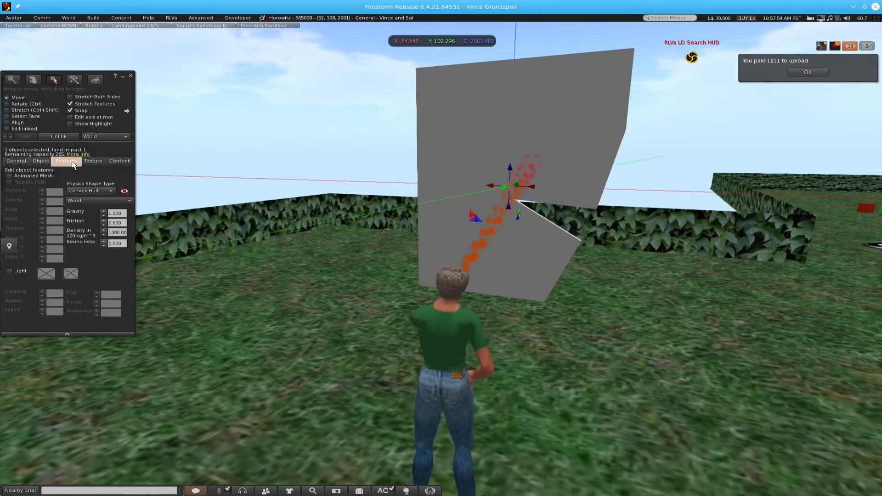
{"action": "left_click", "coordinate": [75, 189]}
{"action": "left_click", "coordinate": [74, 205]}
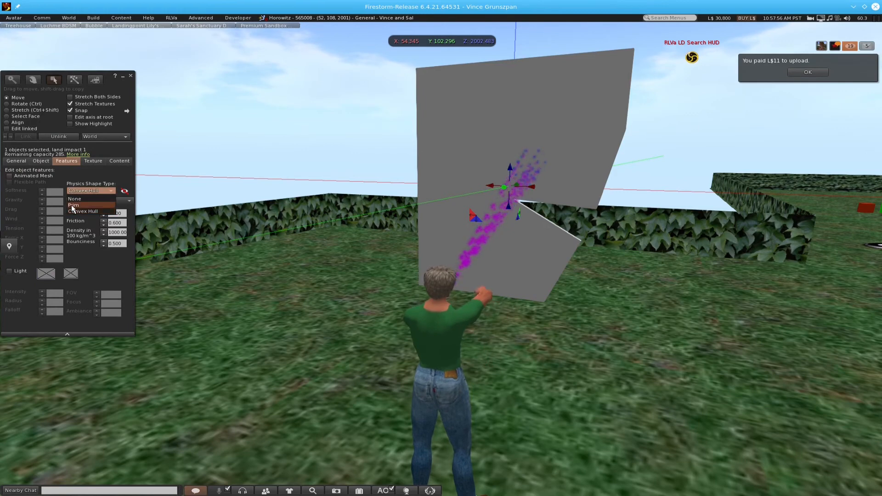
{"action": "left_click", "coordinate": [131, 76]}
Open the wall half for editing and place a copy of it along the X axis at X 50.500
{"action": "right_click", "coordinate": [529, 167]}
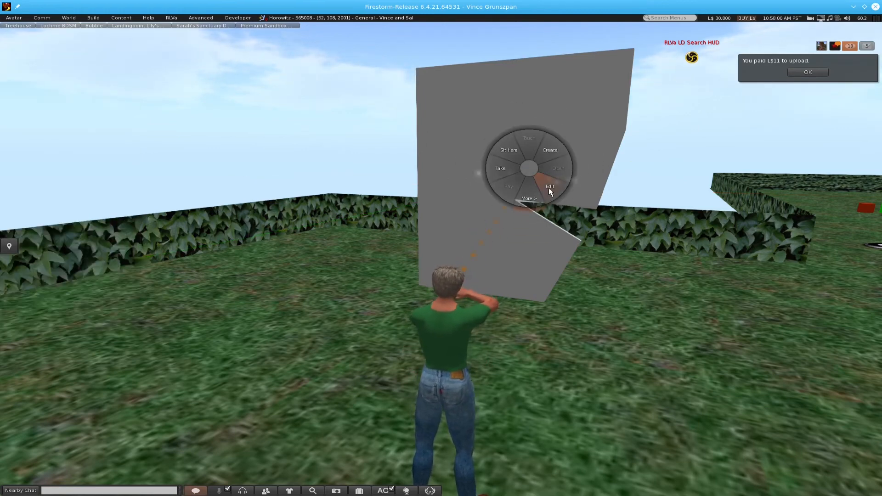
{"action": "left_click", "coordinate": [550, 187]}
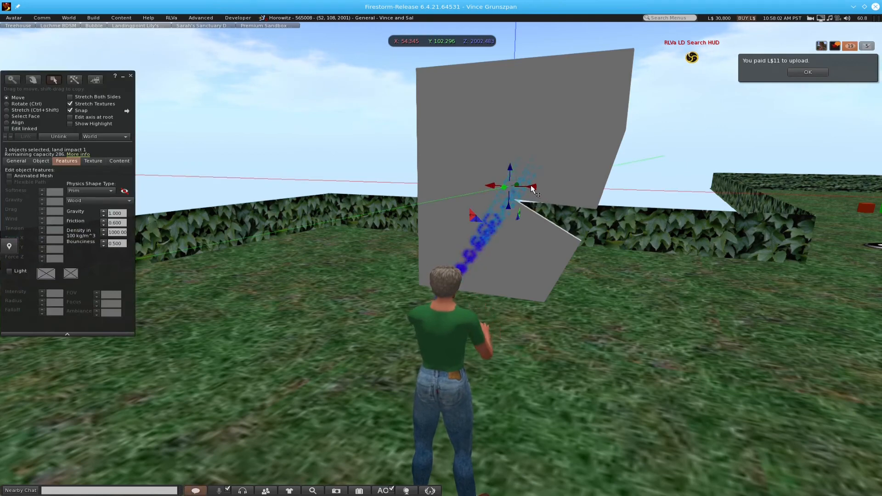
{"action": "left_click_drag", "start_coordinate": [532, 188], "coordinate": [743, 259], "text": "shift"}
Rotate the copied wall half half a turn about the vertical axis so it mirrors the original half
{"action": "scroll", "coordinate": [693, 207], "scroll_direction": "down", "scroll_amount": 4}
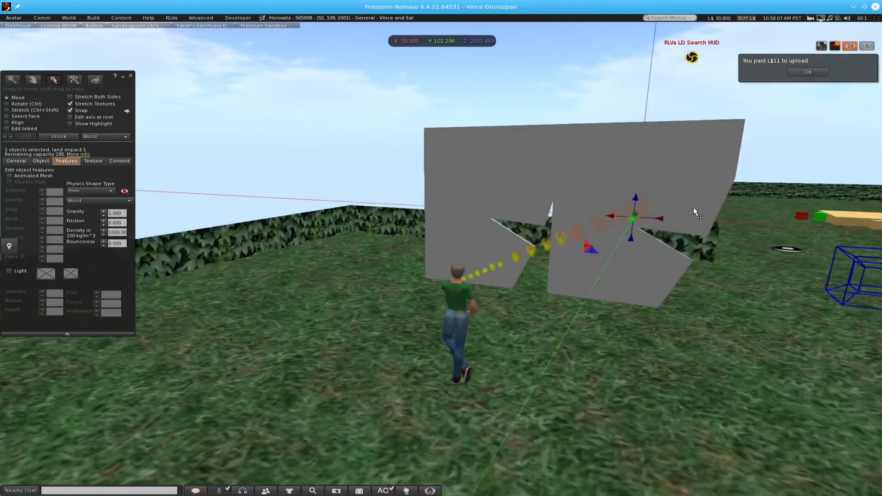
{"action": "left_click", "coordinate": [660, 190], "text": "alt"}
{"action": "left_click_drag", "start_coordinate": [660, 189], "coordinate": [418, 245], "text": "ctrl+alt"}
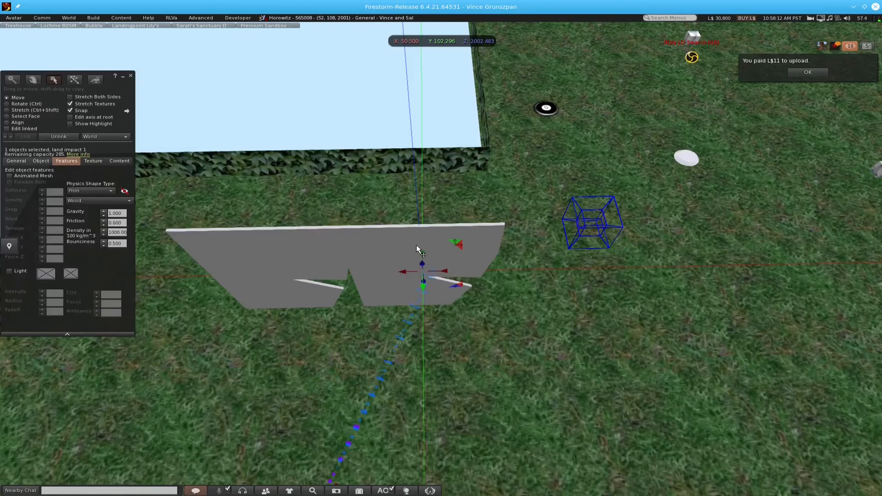
{"action": "key", "text": "ctrl"}
{"action": "left_click_drag", "start_coordinate": [438, 301], "coordinate": [419, 118], "text": "ctrl"}
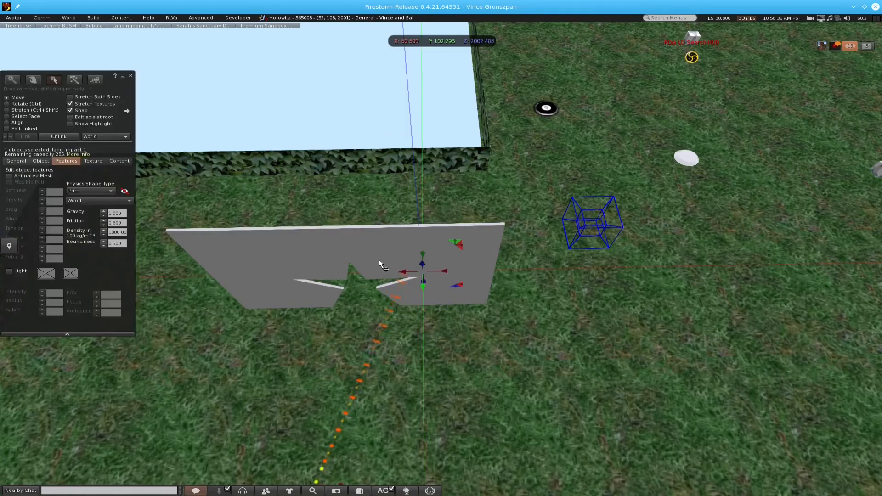
Nudge the rotated wall half slightly outward along X to line up the star opening, and finish editing
{"action": "scroll", "coordinate": [380, 261], "scroll_direction": "up", "scroll_amount": 2}
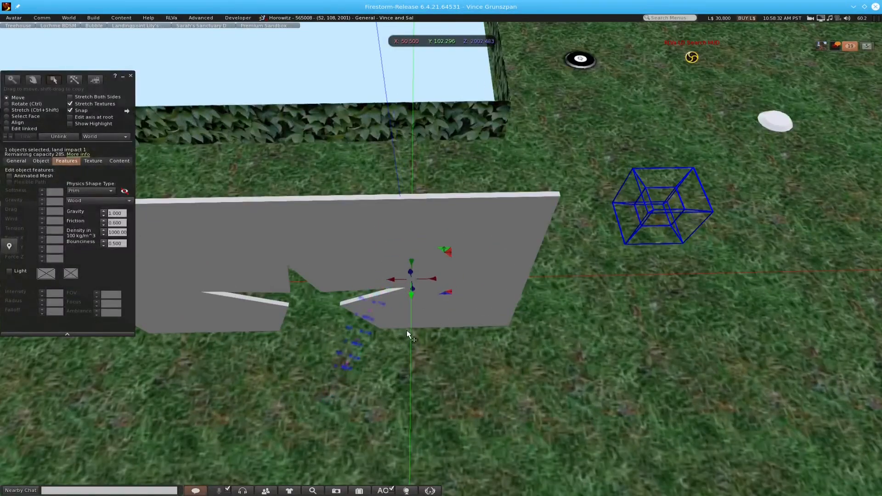
{"action": "left_click_drag", "start_coordinate": [412, 280], "coordinate": [412, 161], "text": "ctrl+alt"}
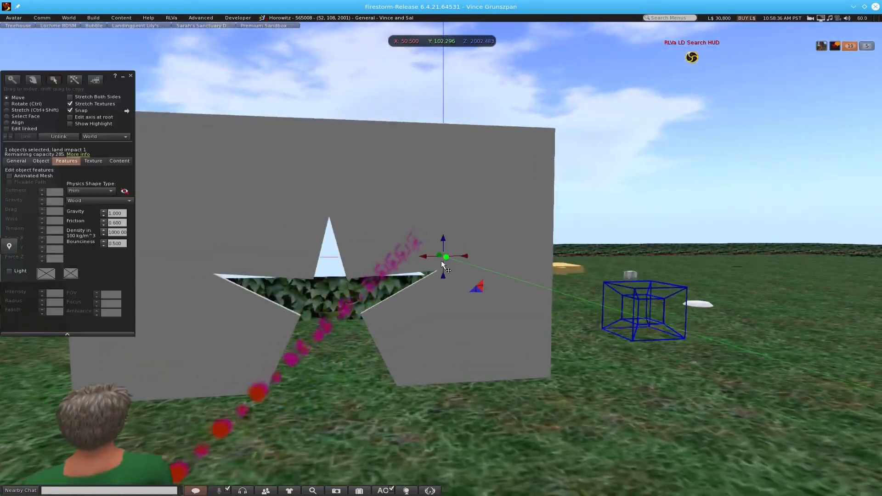
{"action": "left_click_drag", "start_coordinate": [464, 256], "coordinate": [472, 255]}
{"action": "left_click", "coordinate": [451, 417]}
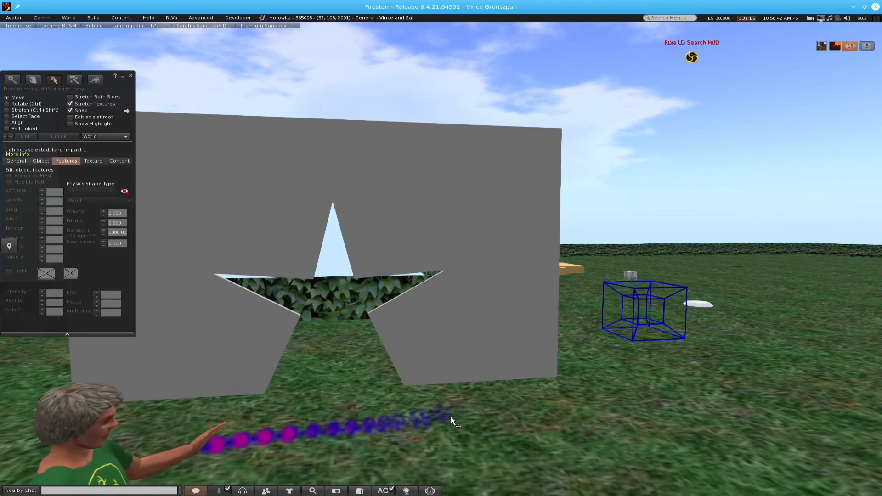
{"action": "key", "text": "Up"}
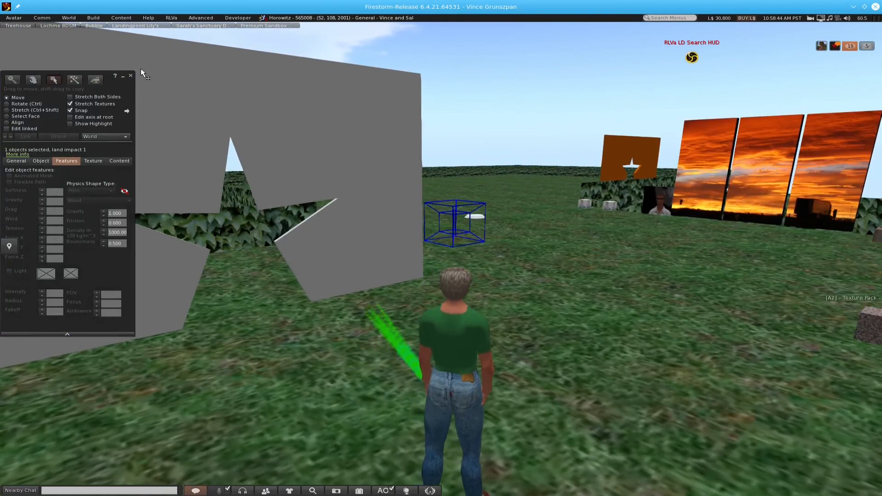
{"action": "left_click", "coordinate": [132, 77]}
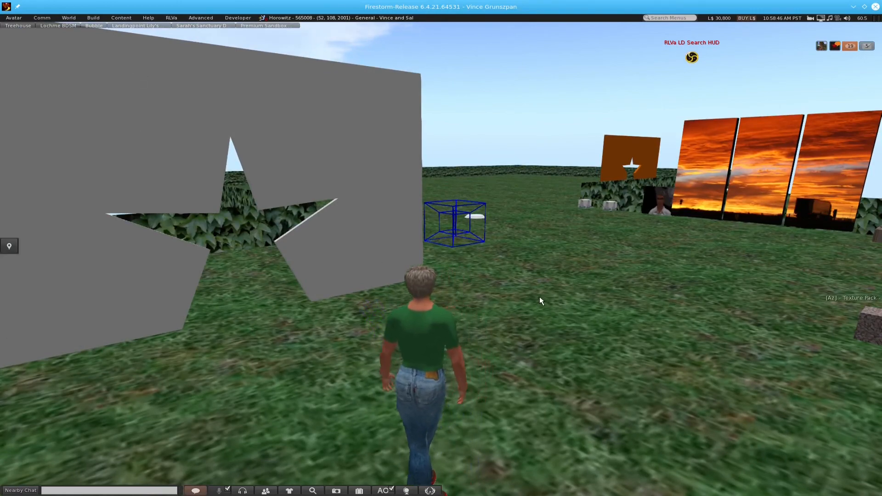
Walk the avatar through the star opening and turn around to test the passage from the far side
{"action": "key", "text": "Up"}
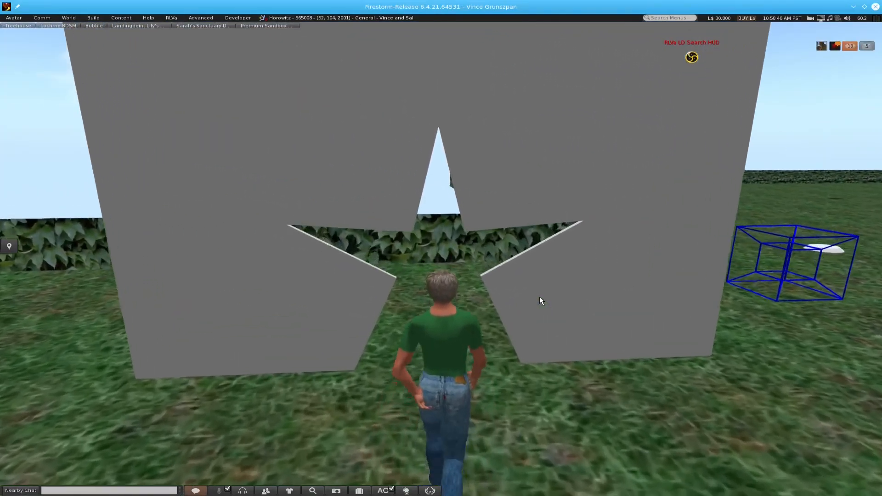
{"action": "key", "text": "Left"}
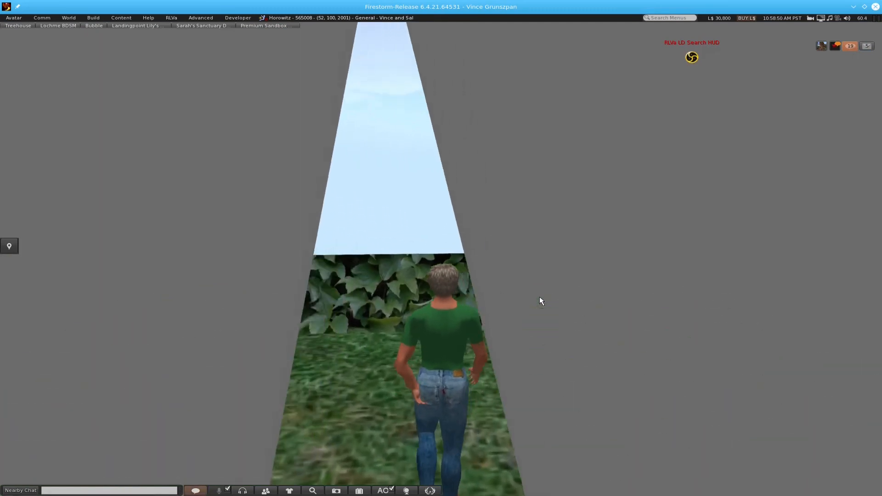
{"action": "key", "text": "Left"}
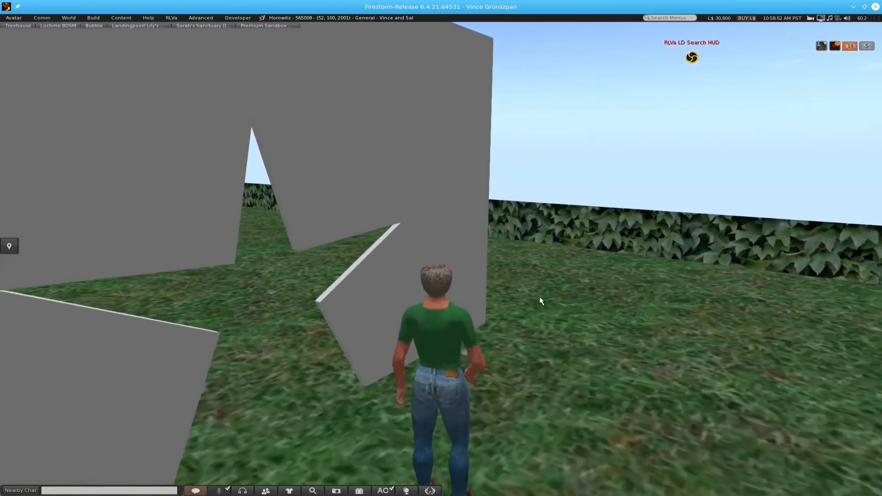
{"action": "key", "text": "Up"}
{"action": "key", "text": "Left"}
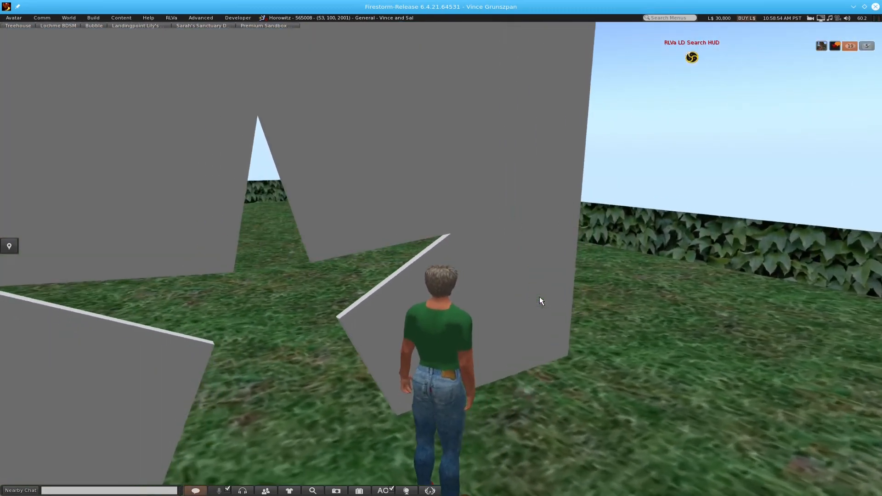
{"action": "key", "text": "Right"}
{"action": "key", "text": "Right"}
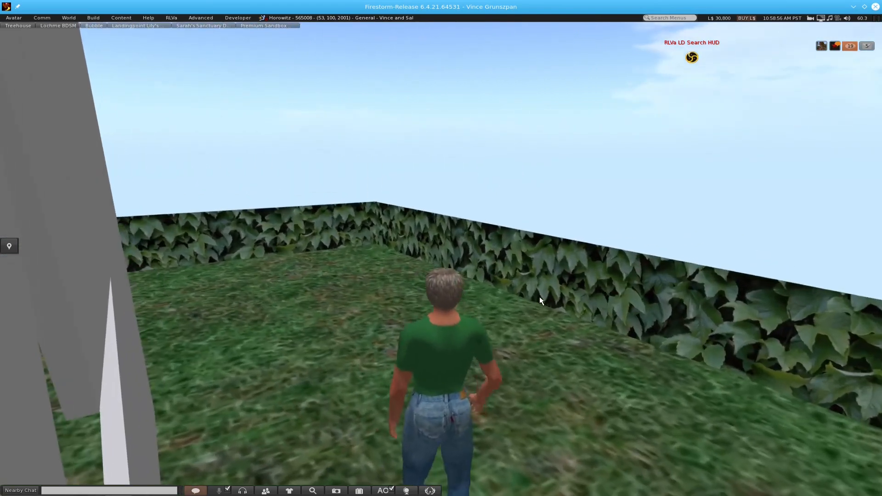